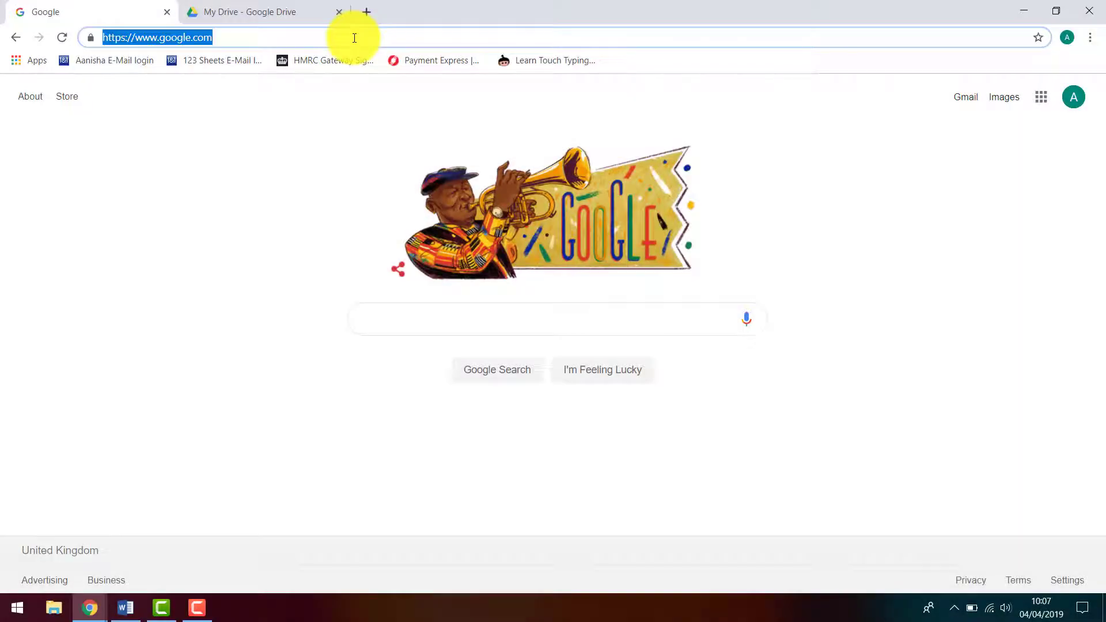
{"action": "type", "text": "123sheets.co.uk"}
Go to 123sheets.co.uk and download the MTD VAT return worksheet.
{"action": "key", "text": "Return"}
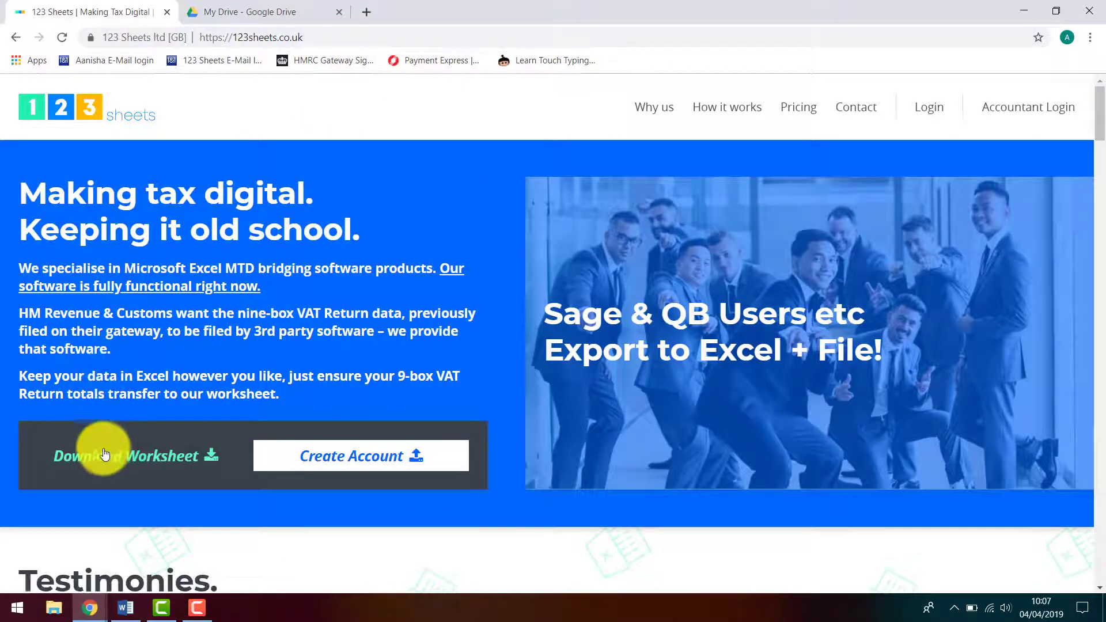
{"action": "left_click", "coordinate": [99, 452]}
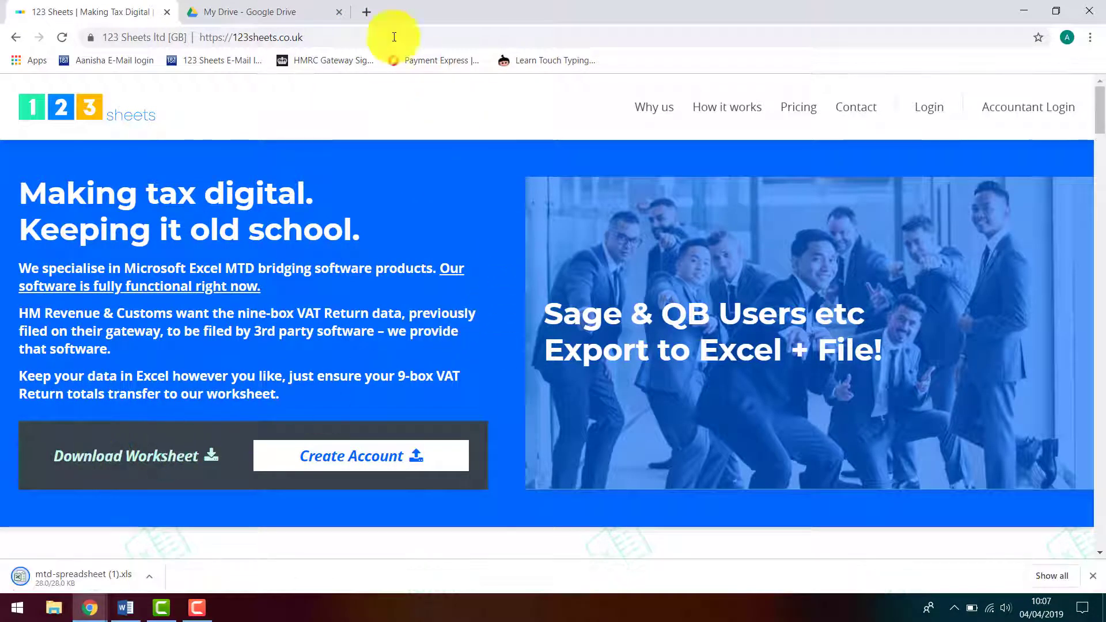
Switch to Google Drive and open VAT Example 2018 from Quick Access.
{"action": "left_click", "coordinate": [279, 12]}
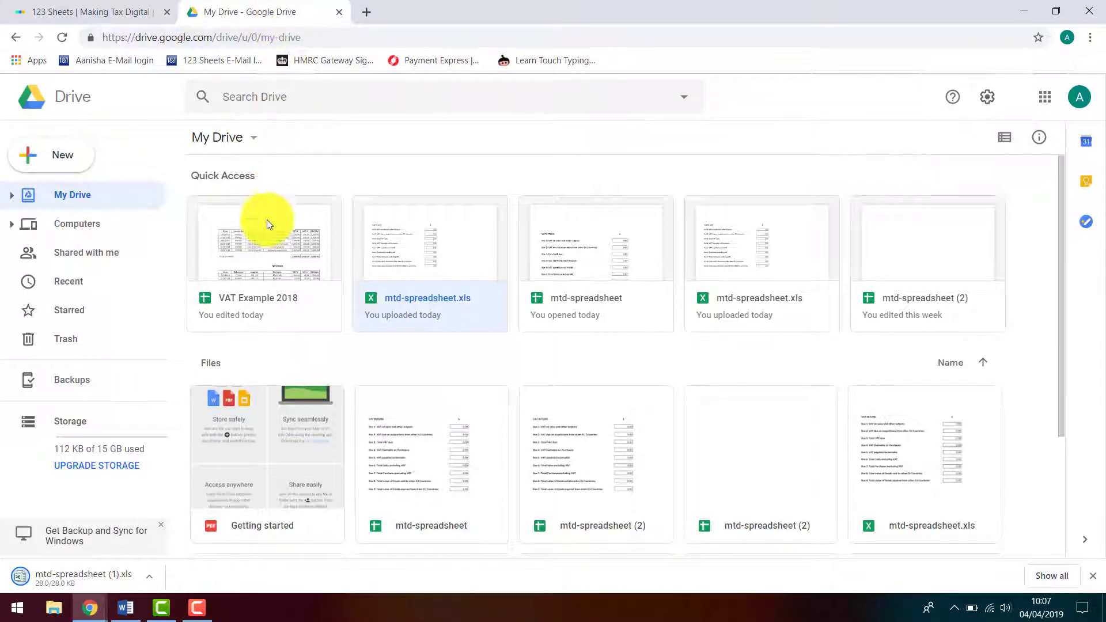
{"action": "left_click", "coordinate": [264, 241]}
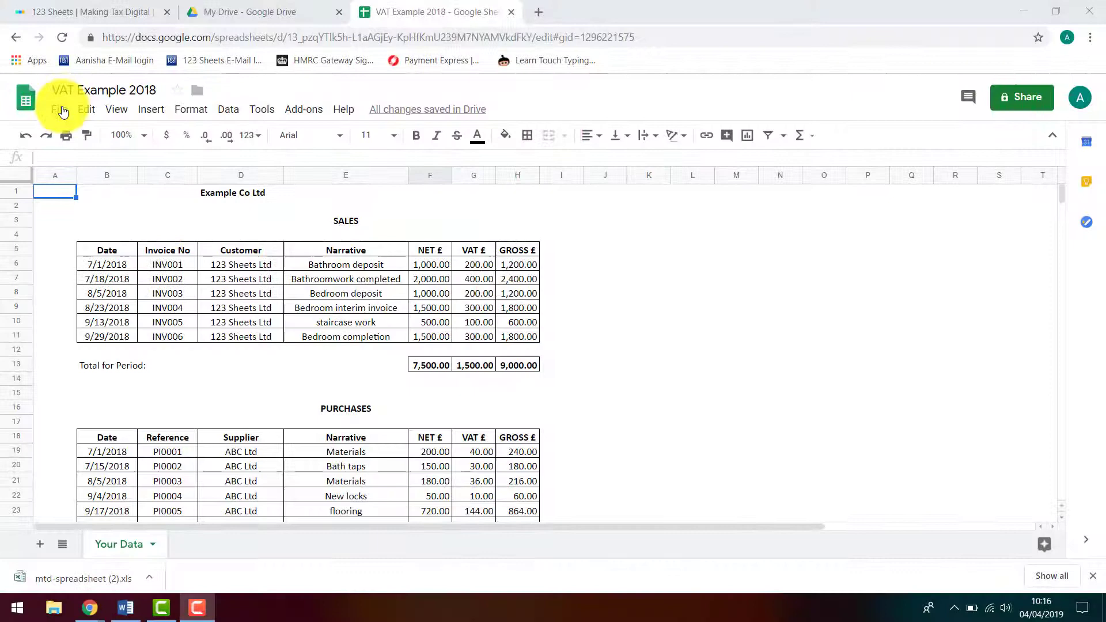
Upload mtd-spreadsheet (2).xls into VAT Example 2018, inserting it as a new sheet.
{"action": "left_click", "coordinate": [60, 110]}
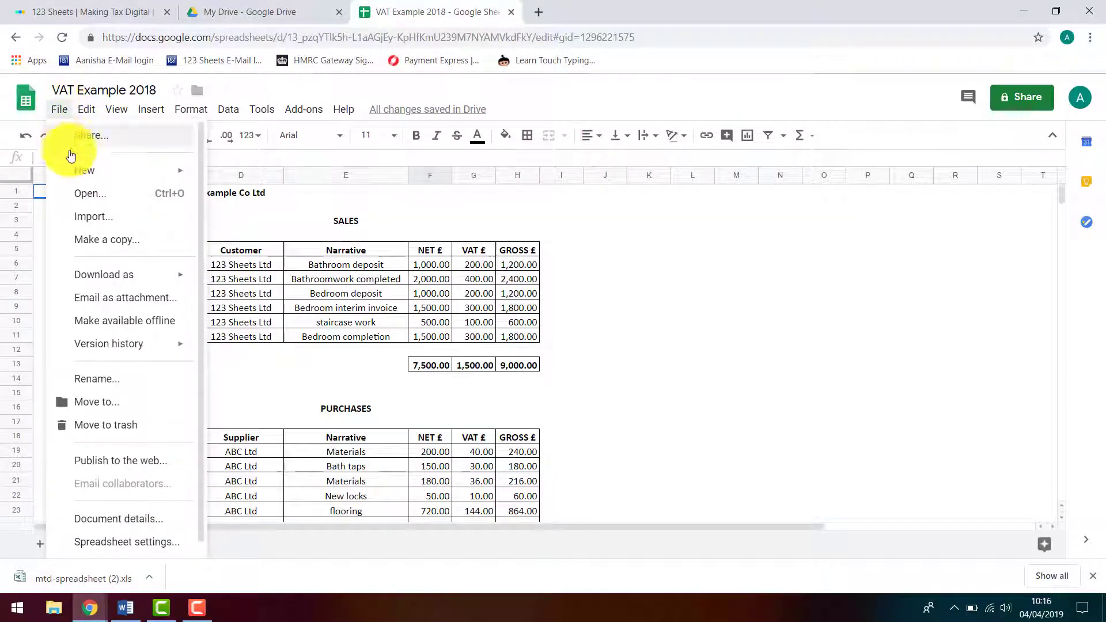
{"action": "left_click", "coordinate": [91, 217]}
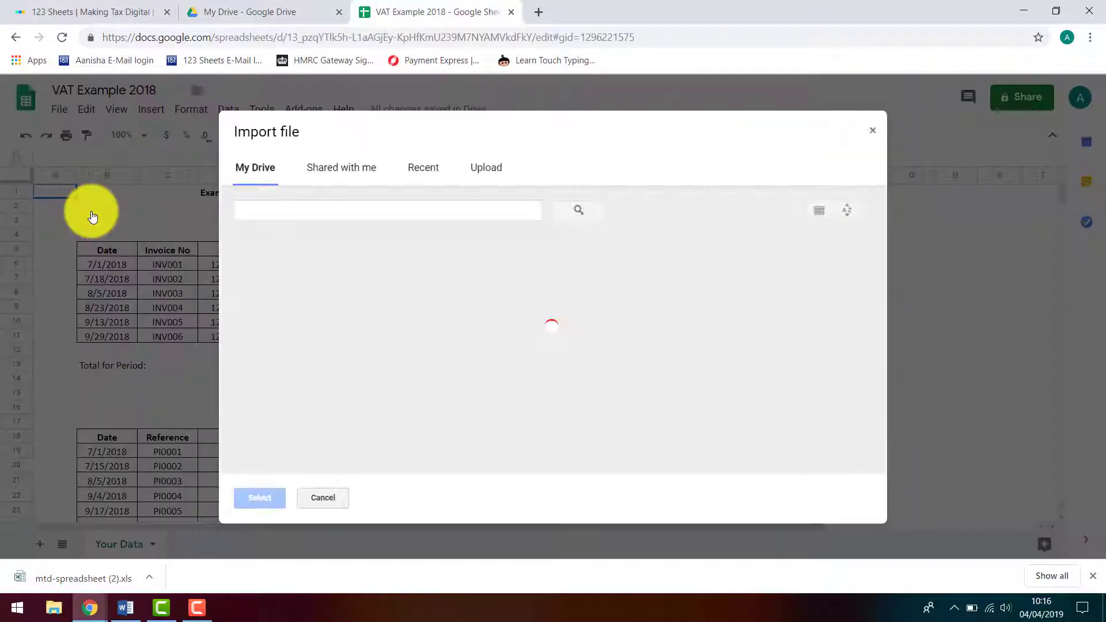
{"action": "left_click", "coordinate": [500, 169]}
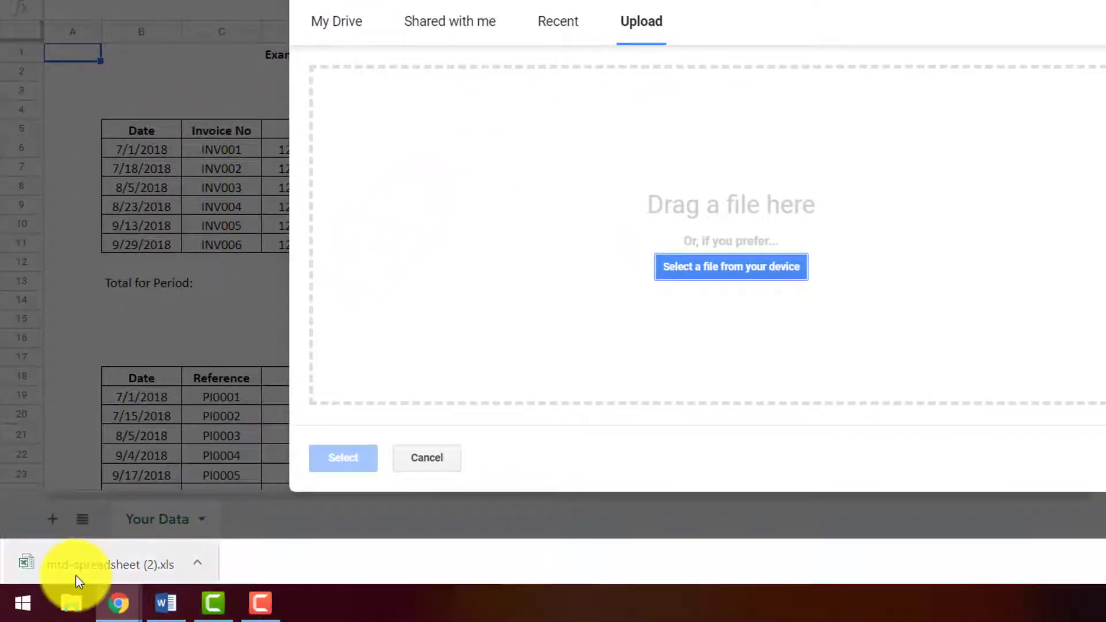
{"action": "mouse_move", "coordinate": [76, 576]}
{"action": "left_mouse_down"}
{"action": "mouse_move", "coordinate": [264, 510]}
{"action": "mouse_move", "coordinate": [471, 402]}
{"action": "left_mouse_up"}
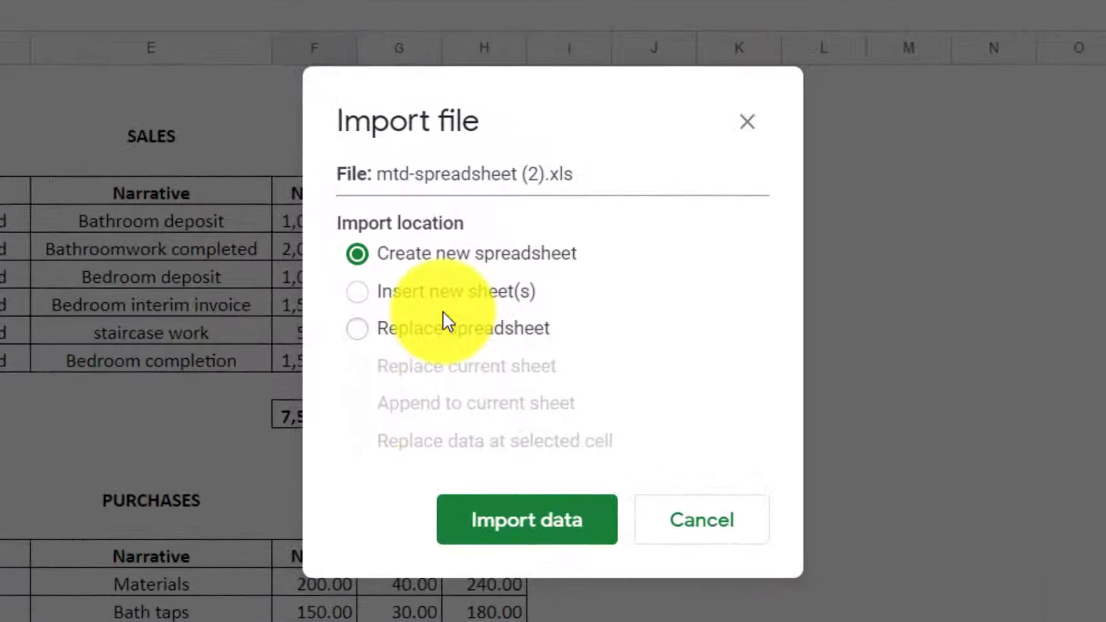
{"action": "left_click", "coordinate": [443, 293]}
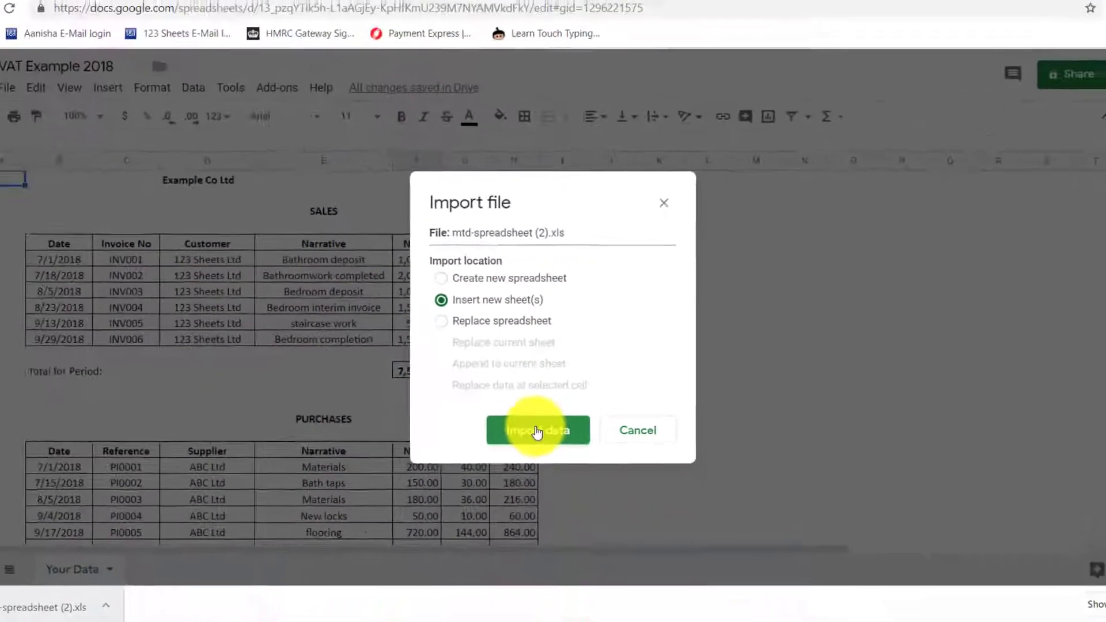
{"action": "left_click", "coordinate": [536, 432]}
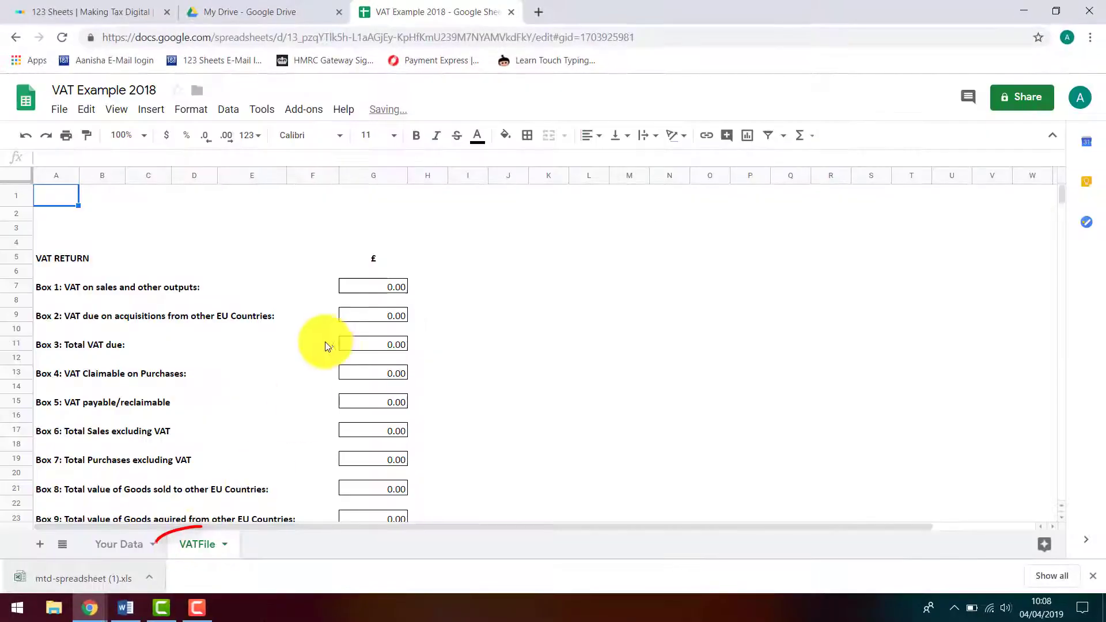
Link VATFile Box 1 and Box 4 to the sales and purchases VAT totals on Your Data.
{"action": "left_click", "coordinate": [367, 286]}
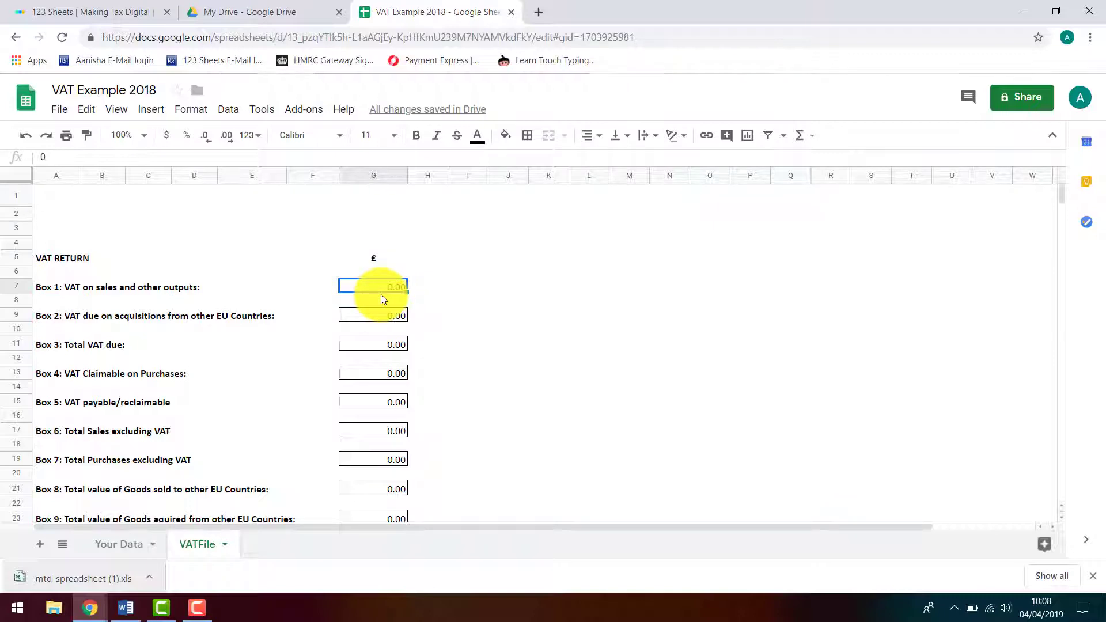
{"action": "key", "text": "BackSpace"}
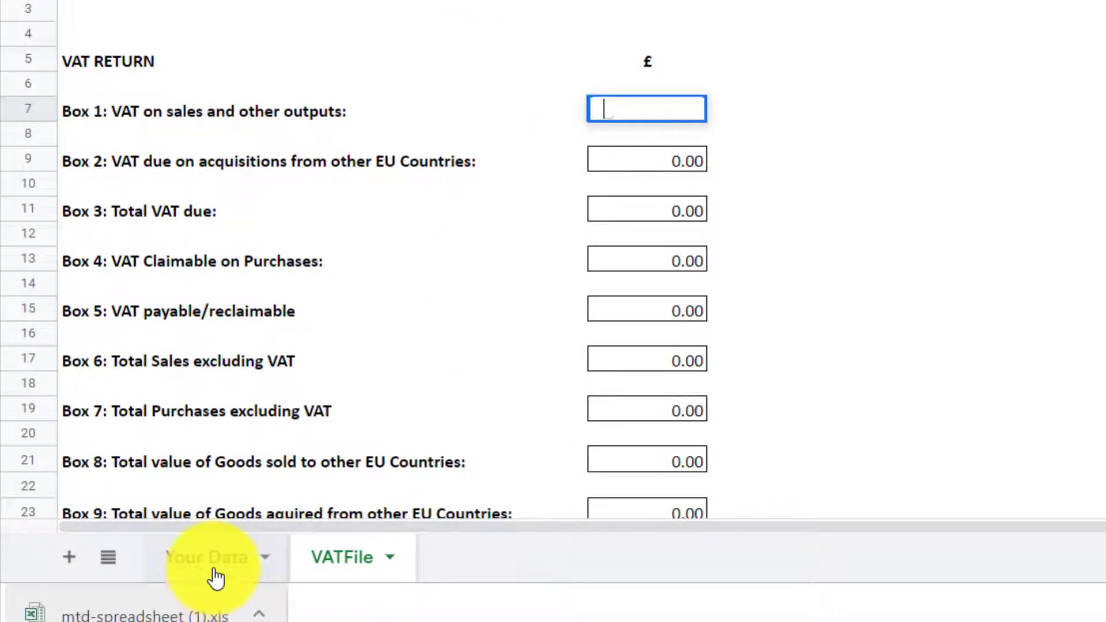
{"action": "type", "text": "="}
{"action": "left_click", "coordinate": [216, 570]}
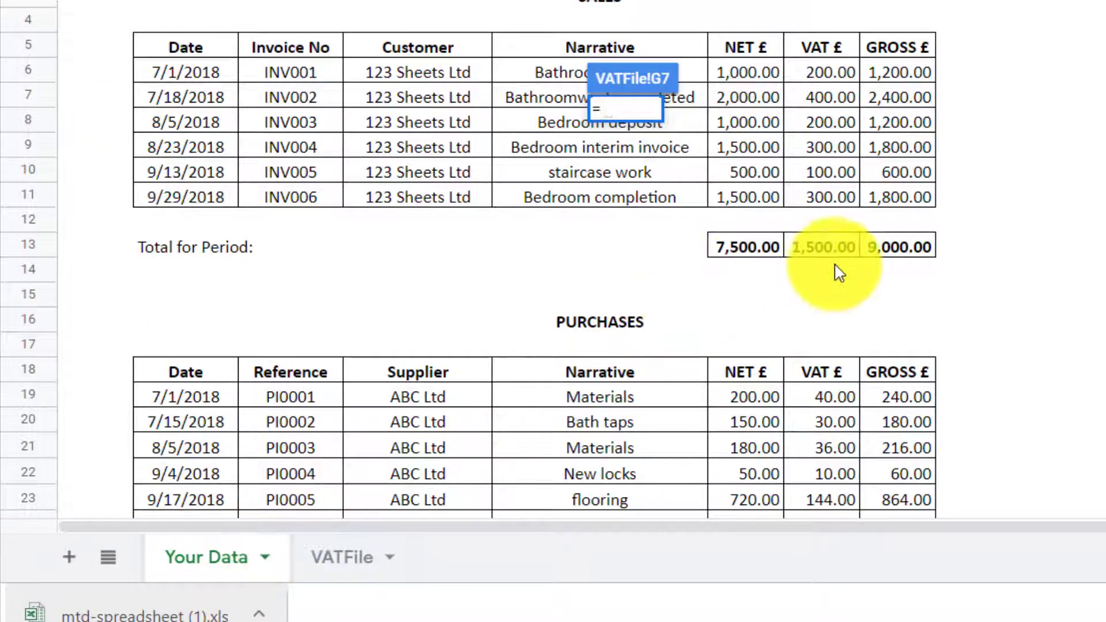
{"action": "left_click", "coordinate": [836, 244]}
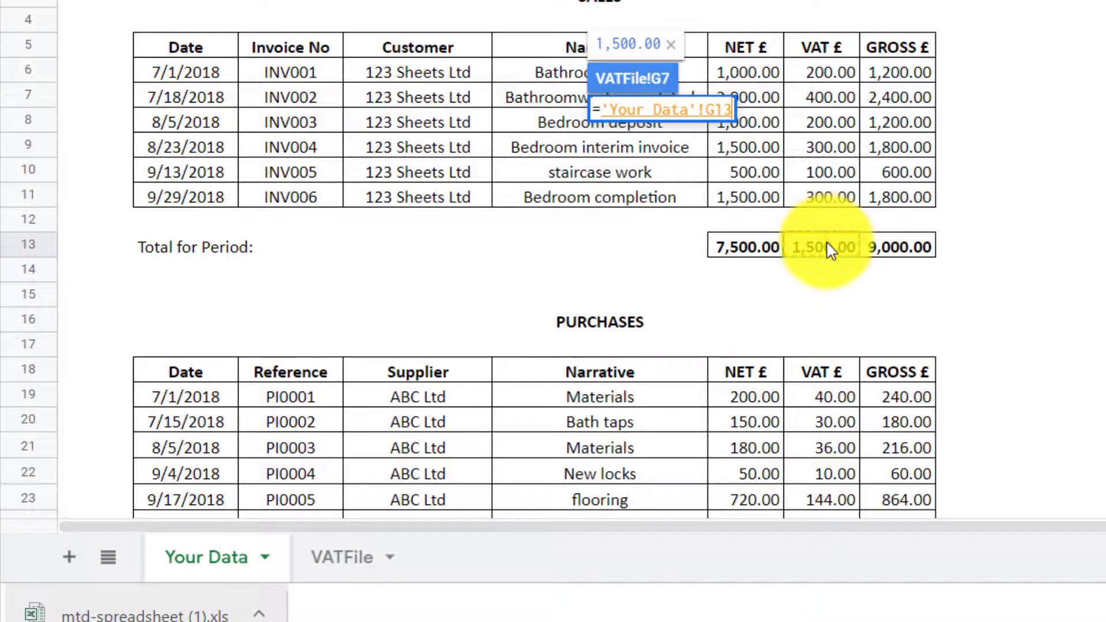
{"action": "key", "text": "Return"}
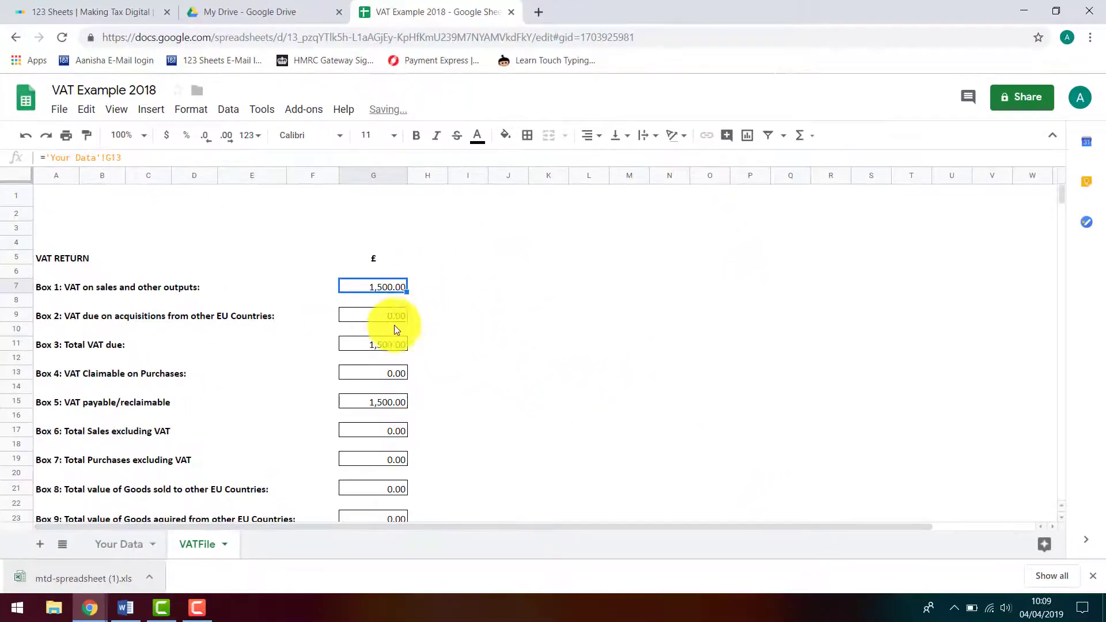
{"action": "left_click", "coordinate": [387, 372]}
{"action": "type", "text": "="}
{"action": "left_click", "coordinate": [119, 544]}
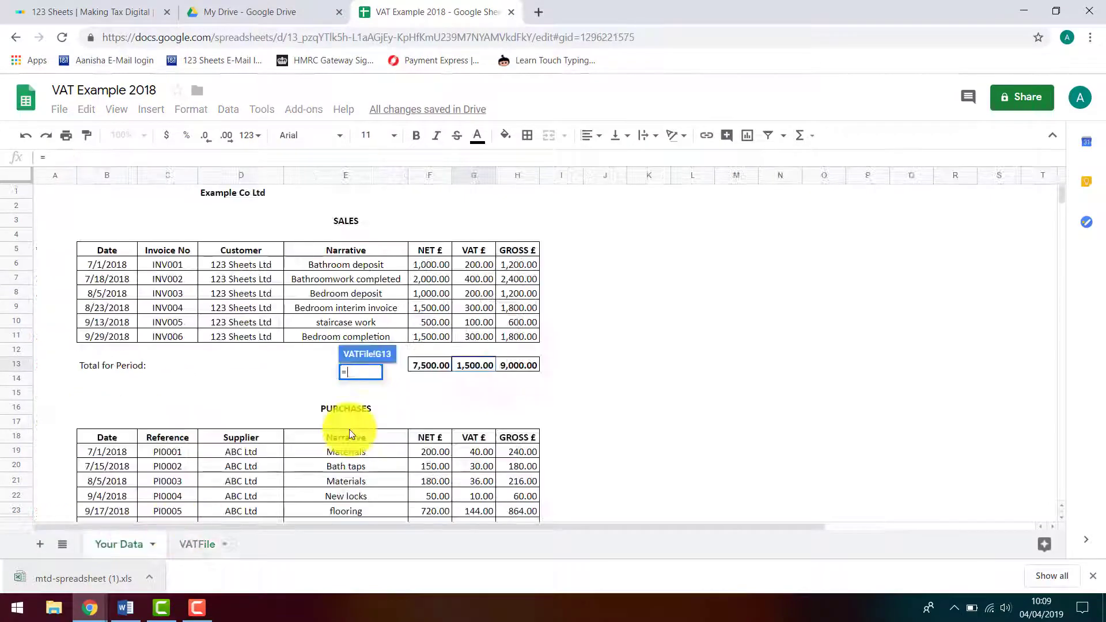
{"action": "scroll", "coordinate": [349, 429], "scroll_direction": "down", "scroll_amount": 2}
{"action": "left_click", "coordinate": [468, 469]}
{"action": "key", "text": "Return"}
Link Box 6 to the 7,500.00 sales net total and Box 7 to Your Data F26.
{"action": "left_click", "coordinate": [401, 428]}
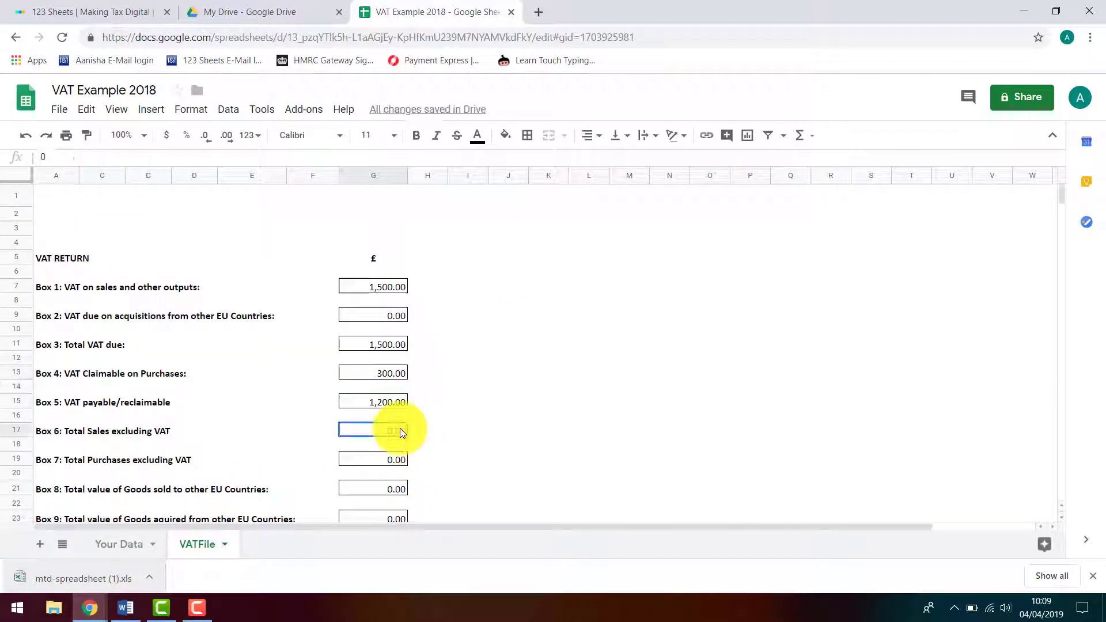
{"action": "type", "text": "="}
{"action": "left_click", "coordinate": [129, 543]}
{"action": "scroll", "coordinate": [476, 228], "scroll_direction": "up", "scroll_amount": 2}
{"action": "left_click", "coordinate": [427, 321]}
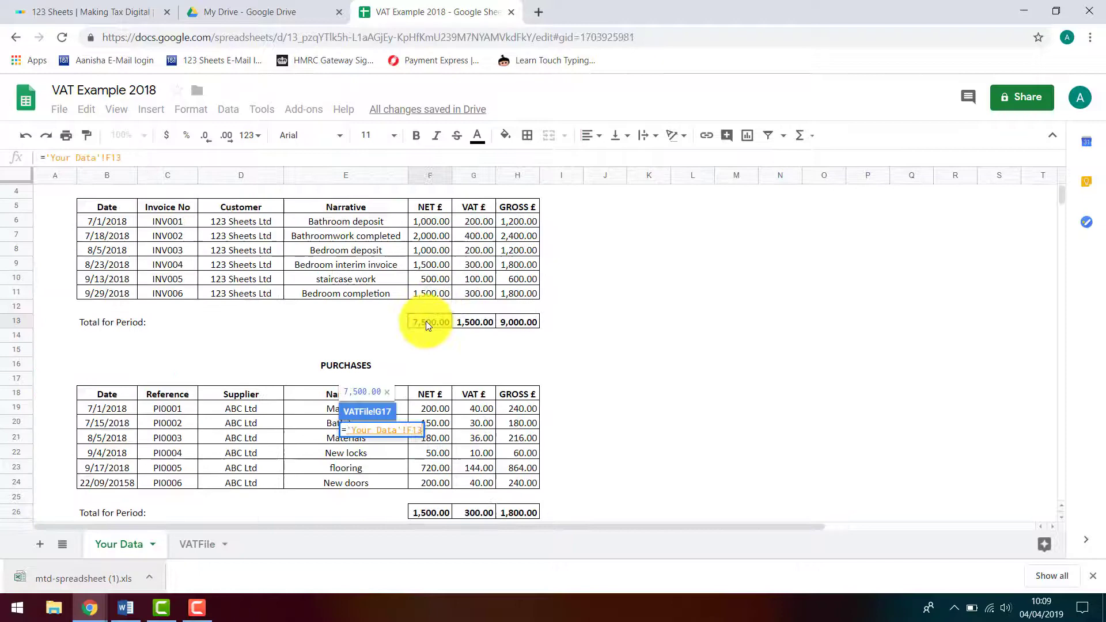
{"action": "key", "text": "Return"}
{"action": "left_click", "coordinate": [379, 459]}
{"action": "type", "text": "="}
{"action": "left_click", "coordinate": [118, 543]}
{"action": "left_click", "coordinate": [418, 512]}
{"action": "key", "text": "Return"}
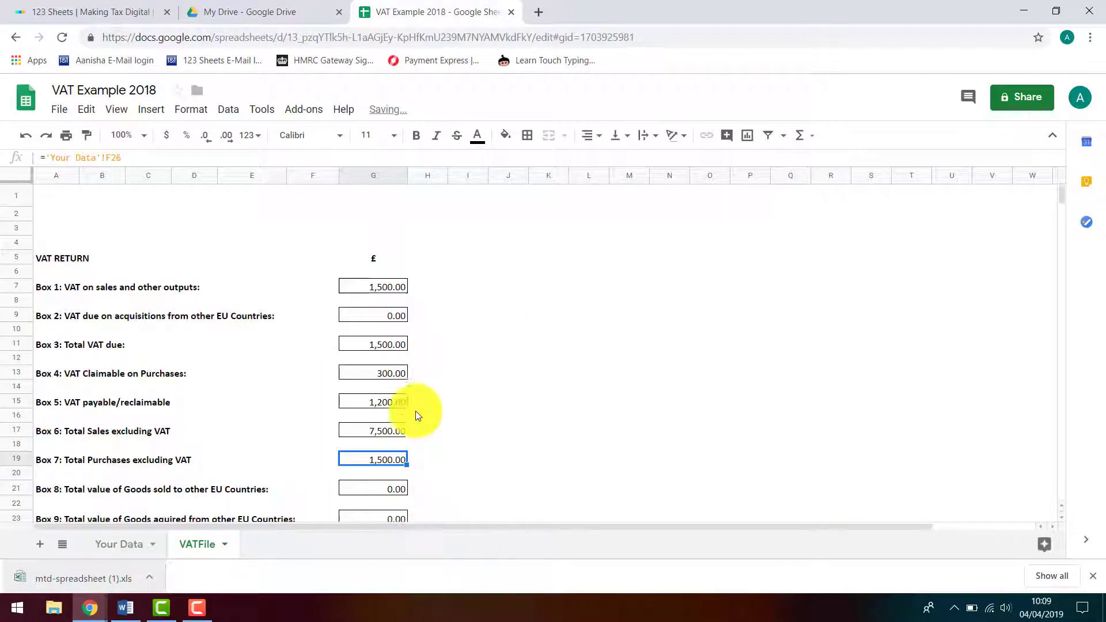
{"action": "scroll", "coordinate": [522, 387], "scroll_direction": "down", "scroll_amount": 1}
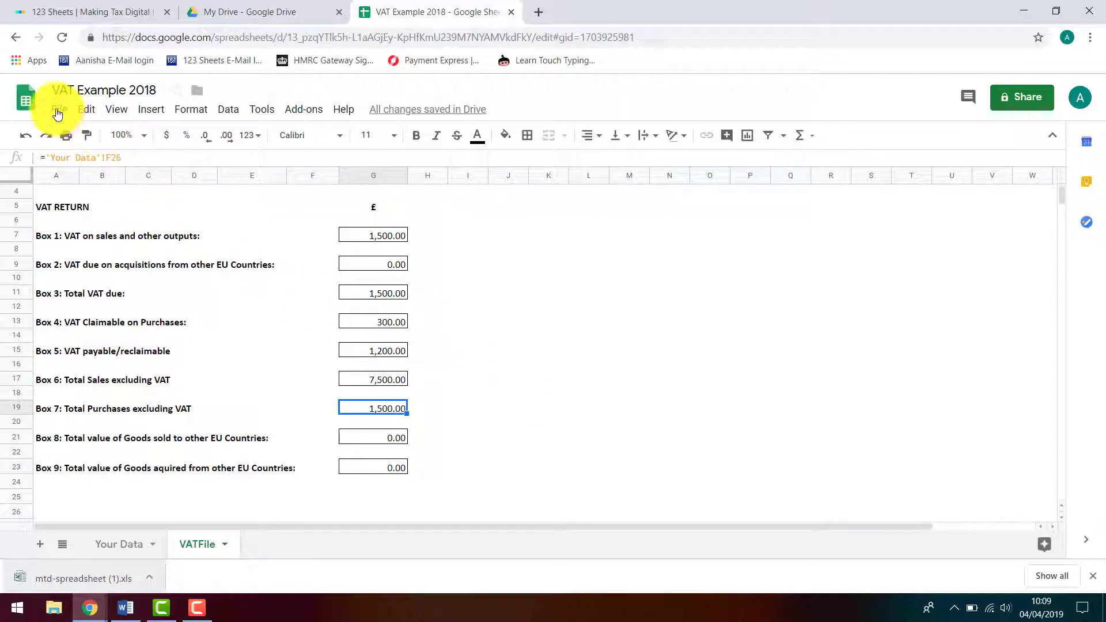
Download VAT Example 2018 as a Microsoft Excel (.xlsx) file.
{"action": "left_click", "coordinate": [57, 114]}
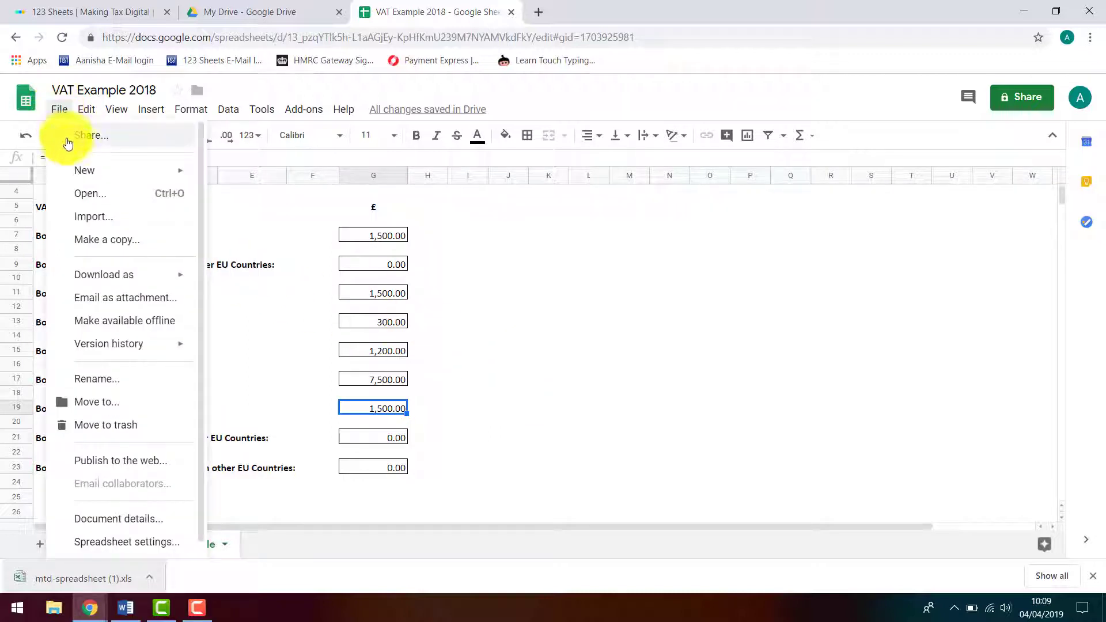
{"action": "mouse_move", "coordinate": [104, 275]}
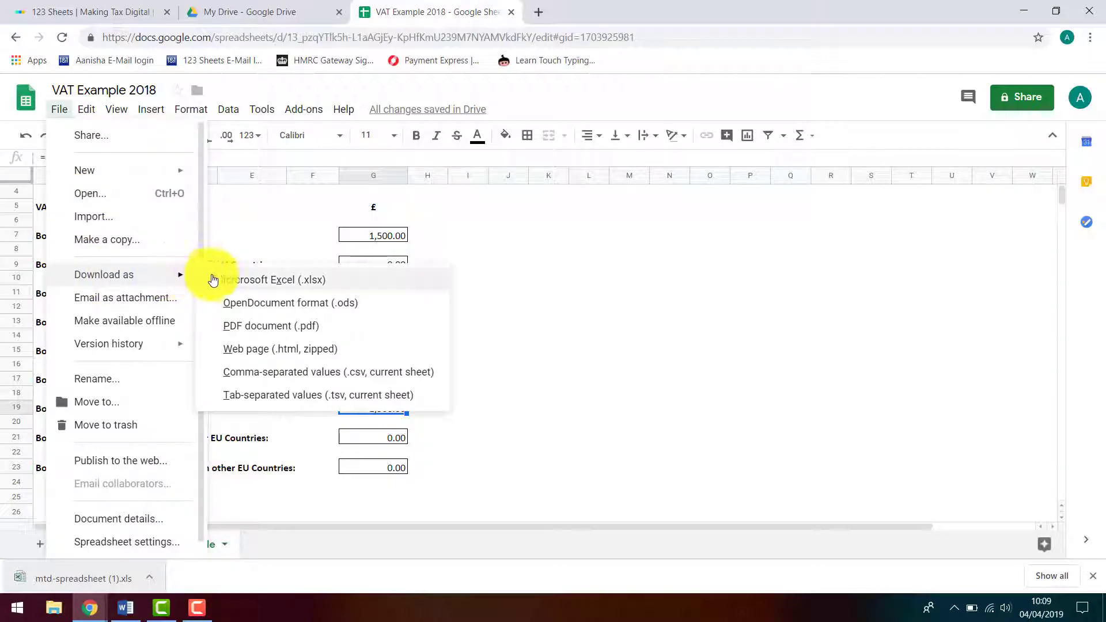
{"action": "left_click", "coordinate": [225, 281]}
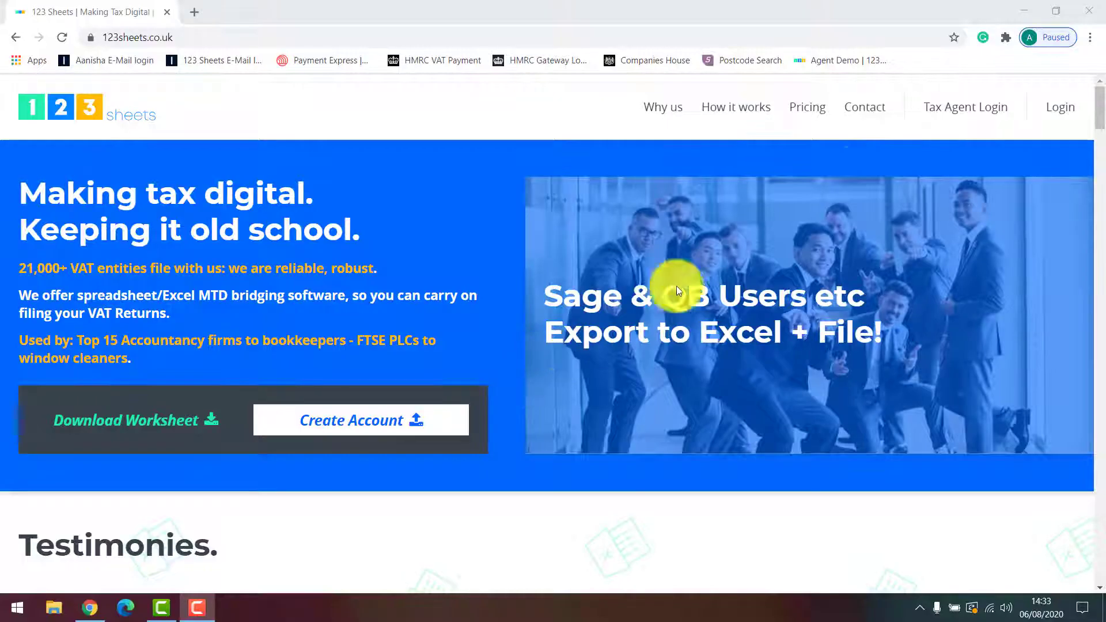
Log in as a tax agent and start filing 21st Consulting Ltd's June 2020 return.
{"action": "left_click", "coordinate": [933, 107]}
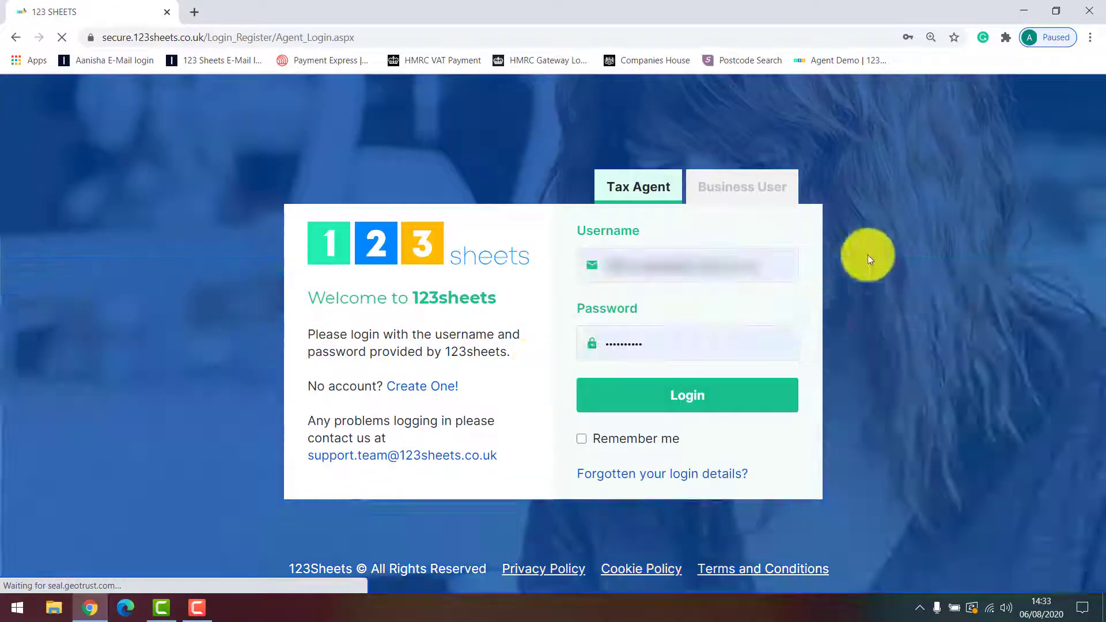
{"action": "left_click", "coordinate": [680, 397]}
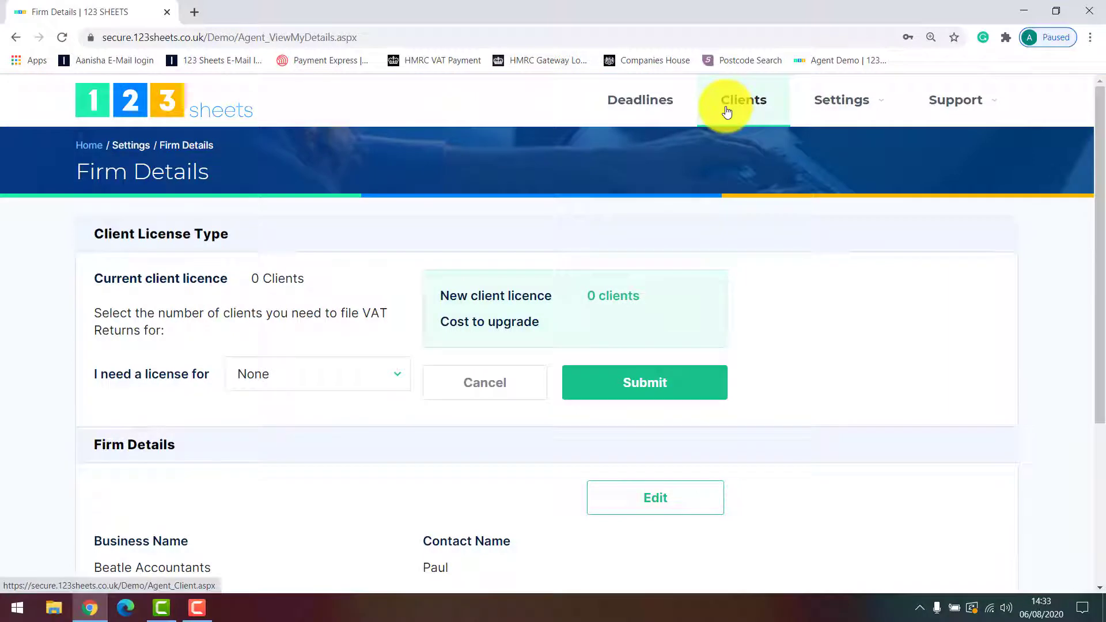
{"action": "left_click", "coordinate": [726, 112]}
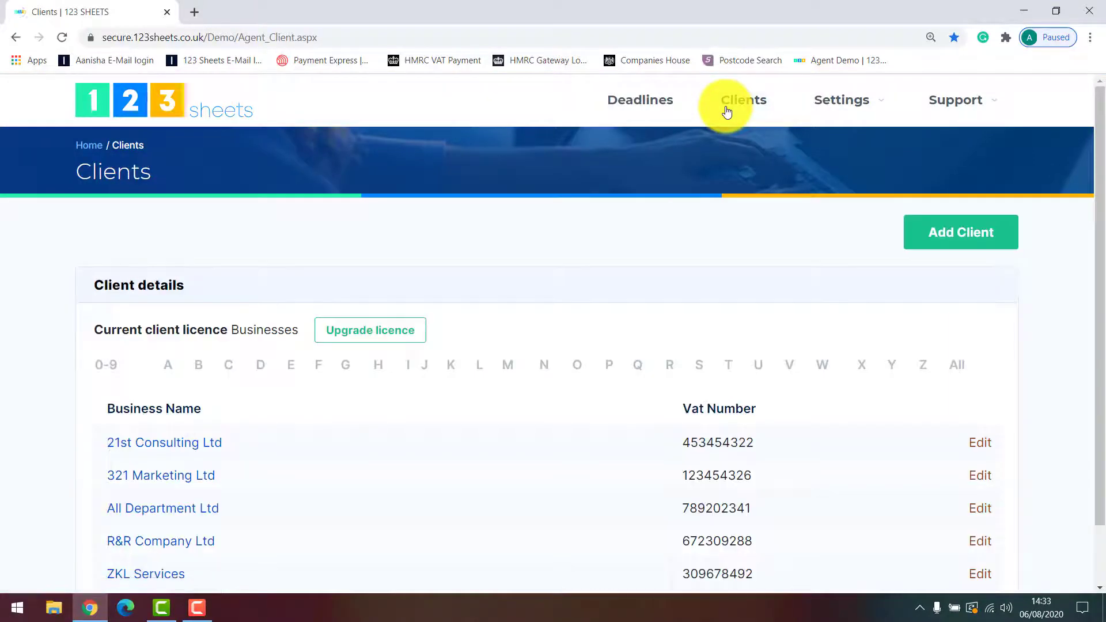
{"action": "left_click", "coordinate": [155, 444]}
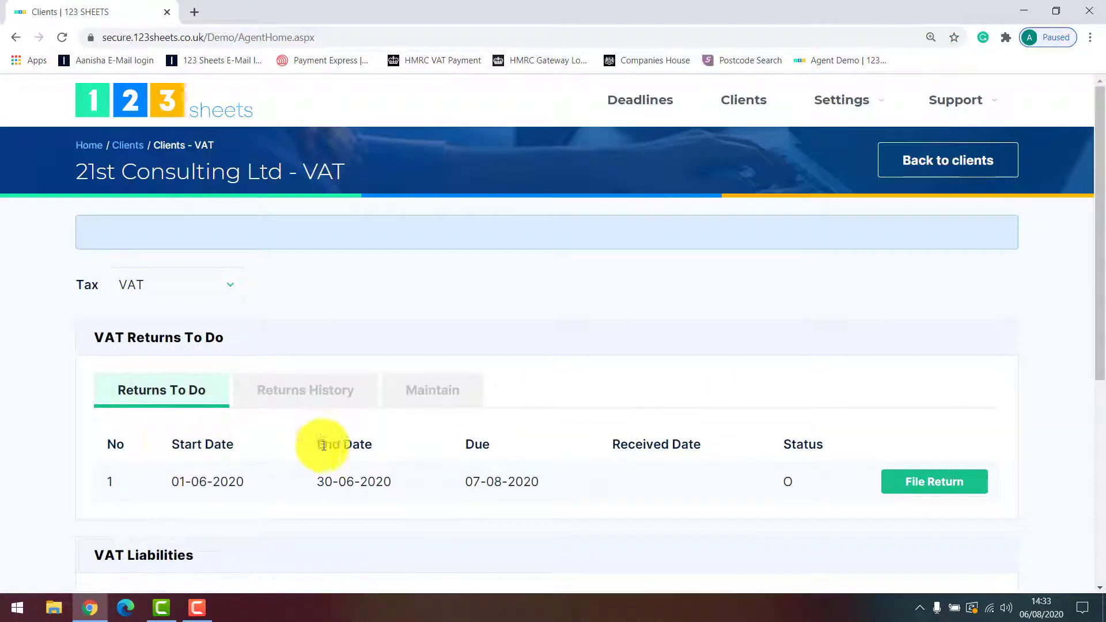
{"action": "left_click", "coordinate": [895, 482]}
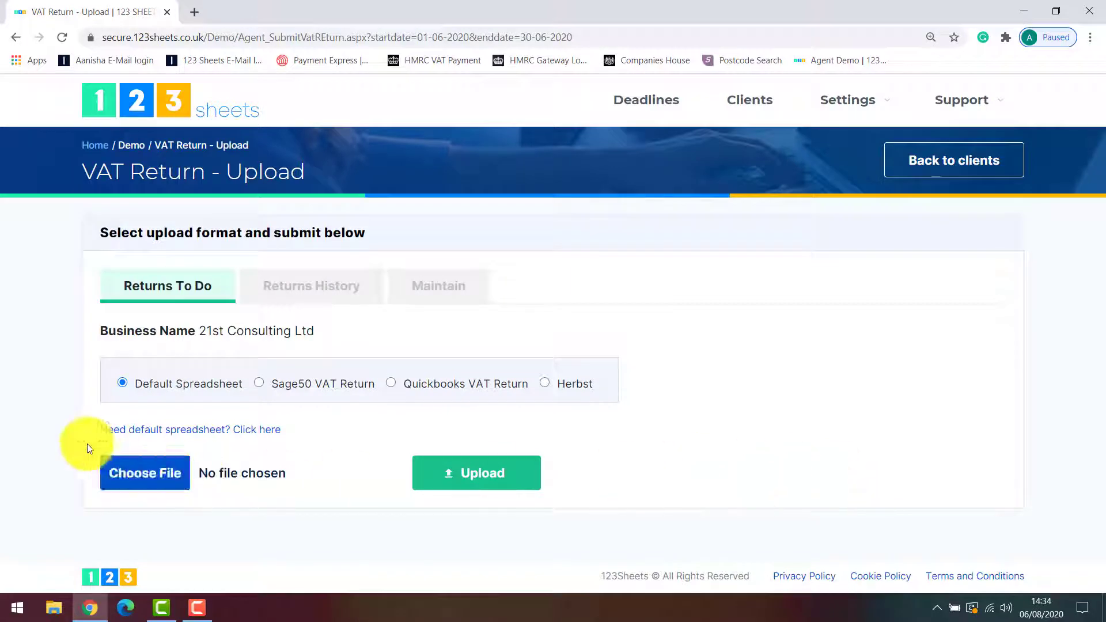
Choose Example Co. VATReturn Sept 19 from the Desktop and upload it.
{"action": "left_click", "coordinate": [139, 473]}
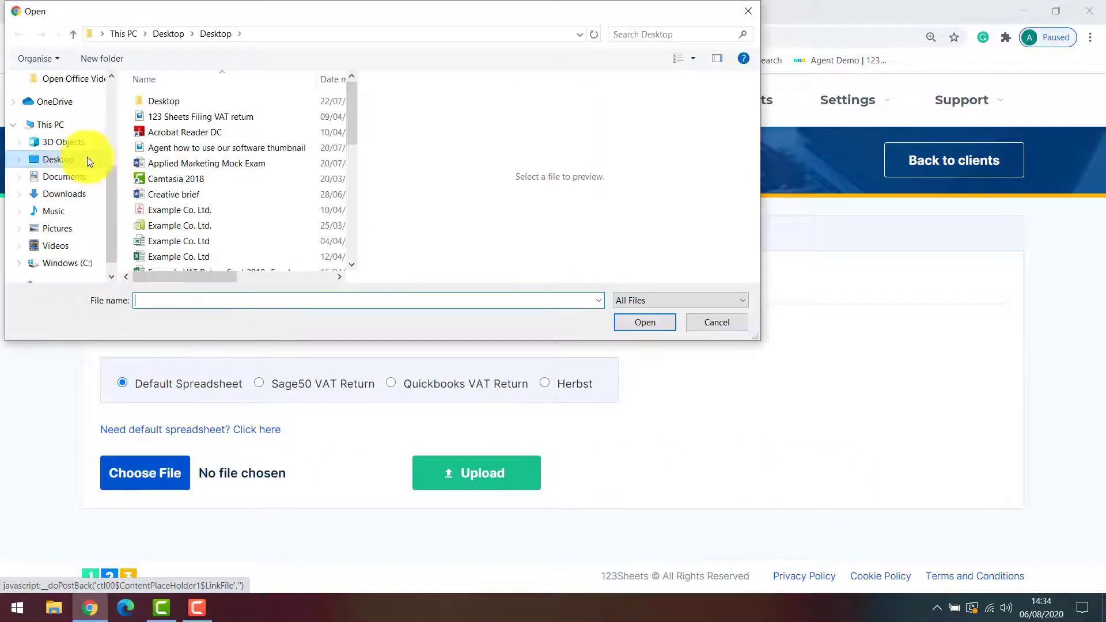
{"action": "scroll", "coordinate": [60, 117], "scroll_direction": "up", "scroll_amount": 3}
{"action": "left_click", "coordinate": [57, 110]}
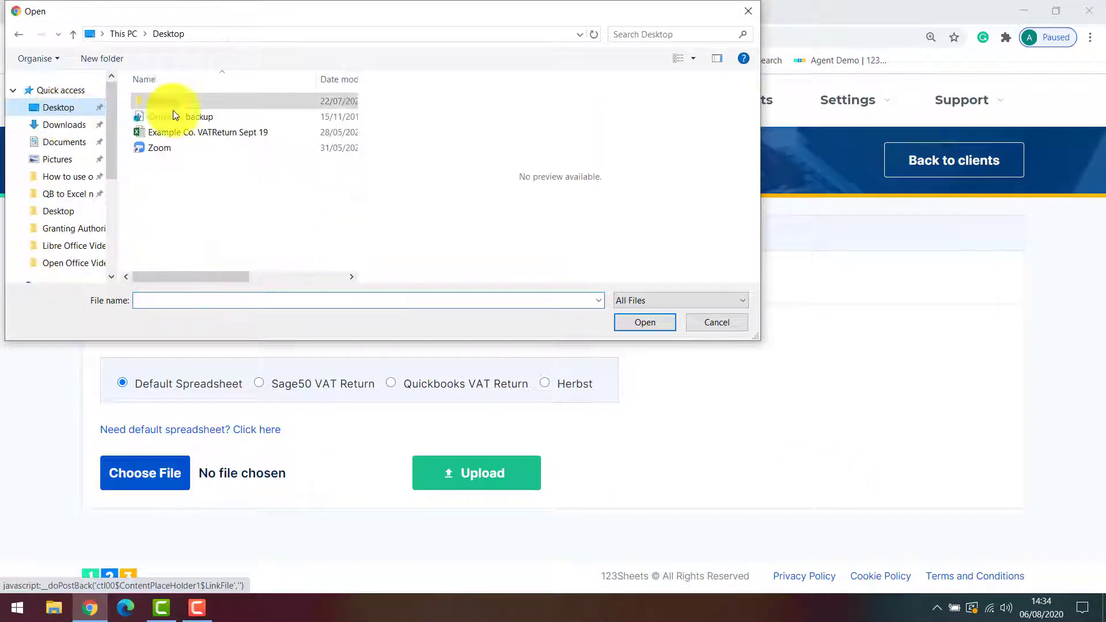
{"action": "left_click", "coordinate": [221, 131]}
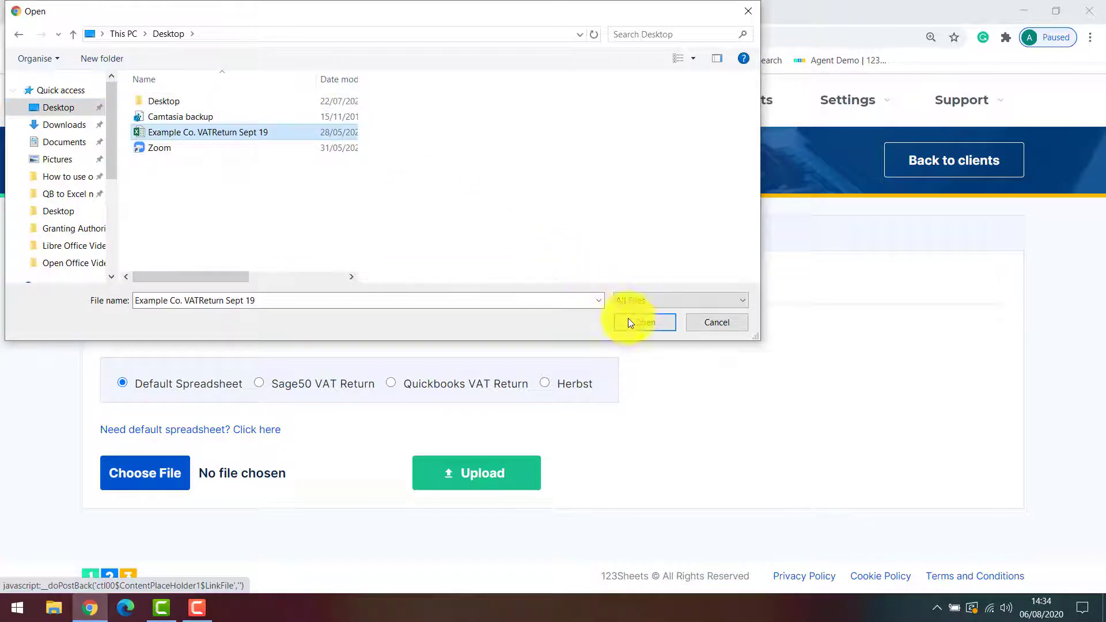
{"action": "left_click", "coordinate": [646, 324]}
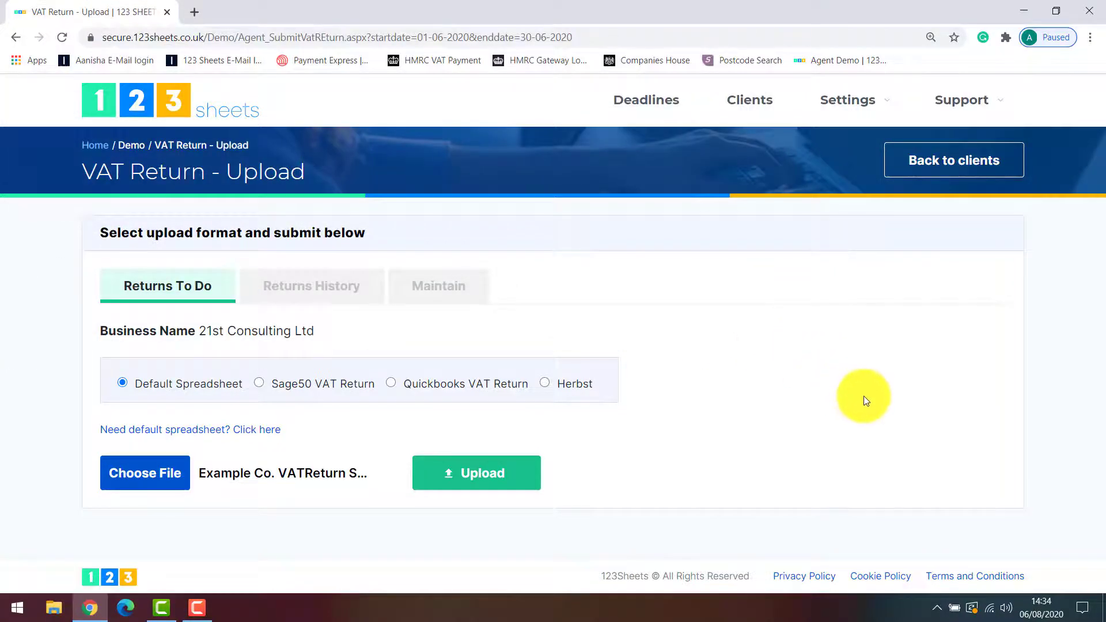
{"action": "left_click", "coordinate": [506, 463]}
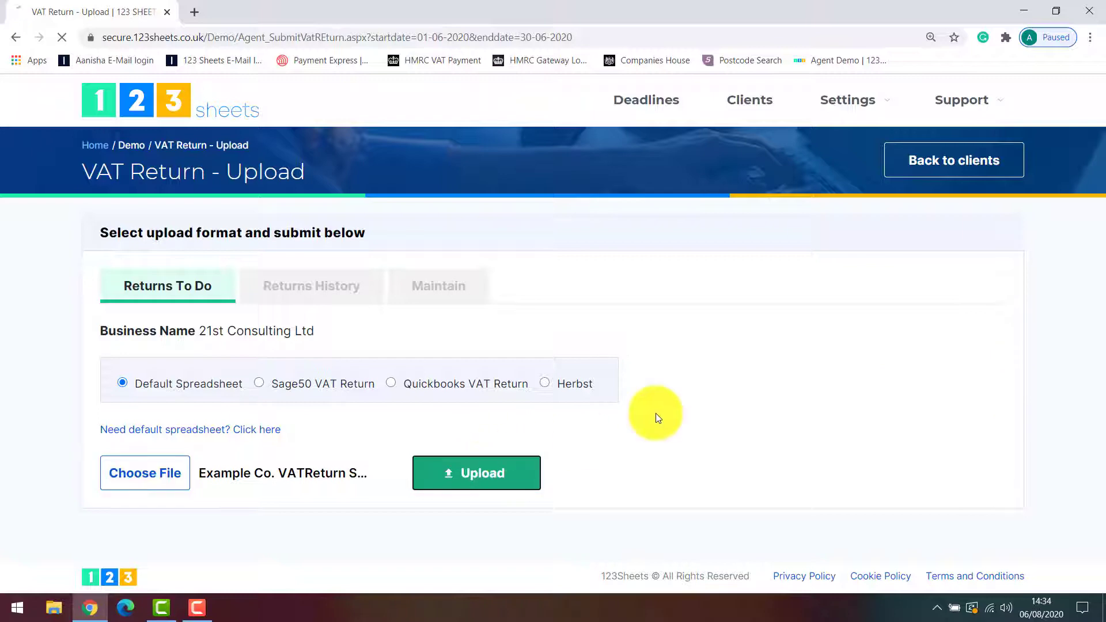
{"action": "scroll", "coordinate": [810, 368], "scroll_direction": "down", "scroll_amount": 2}
{"action": "scroll", "coordinate": [809, 368], "scroll_direction": "down", "scroll_amount": 3}
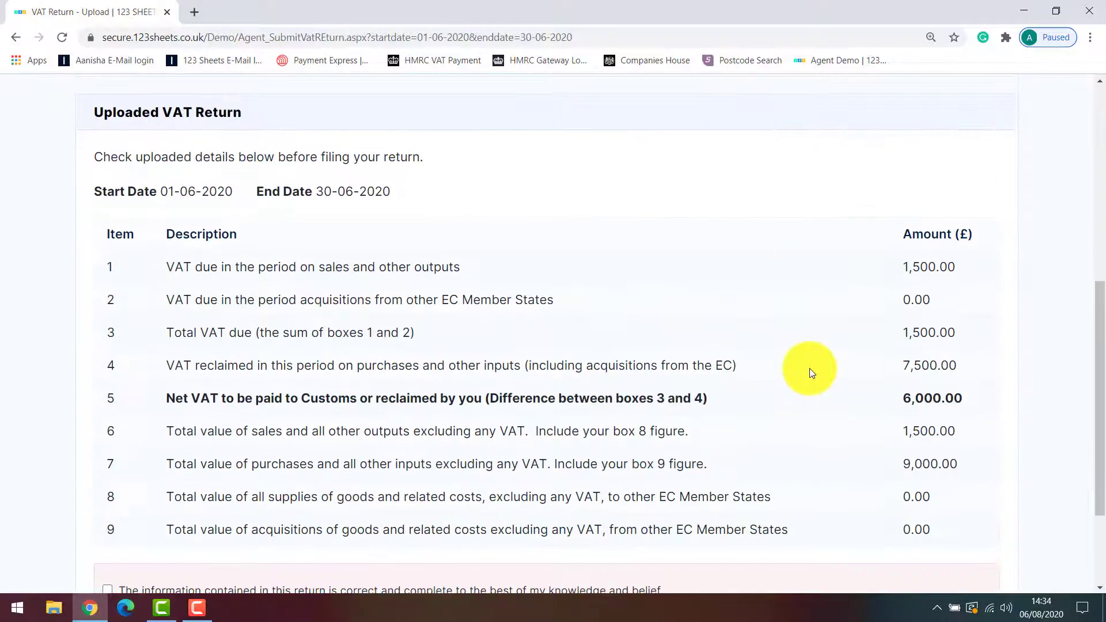
{"action": "scroll", "coordinate": [810, 368], "scroll_direction": "down", "scroll_amount": 2}
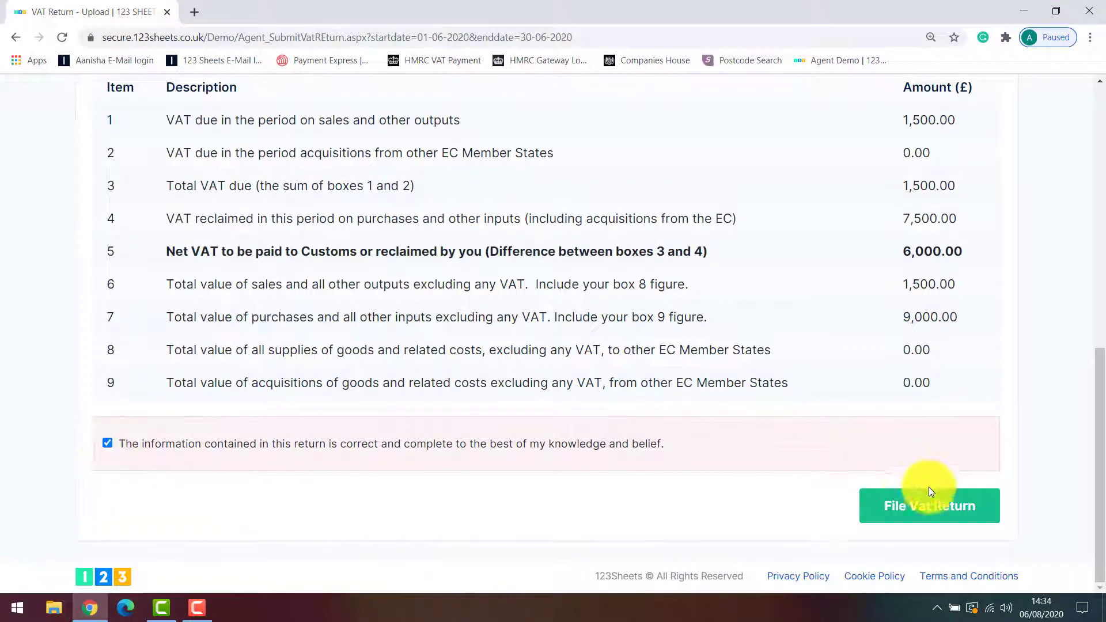
File 21st Consulting Ltd's June 2020 VAT return with File Vat Return.
{"action": "left_click", "coordinate": [929, 505]}
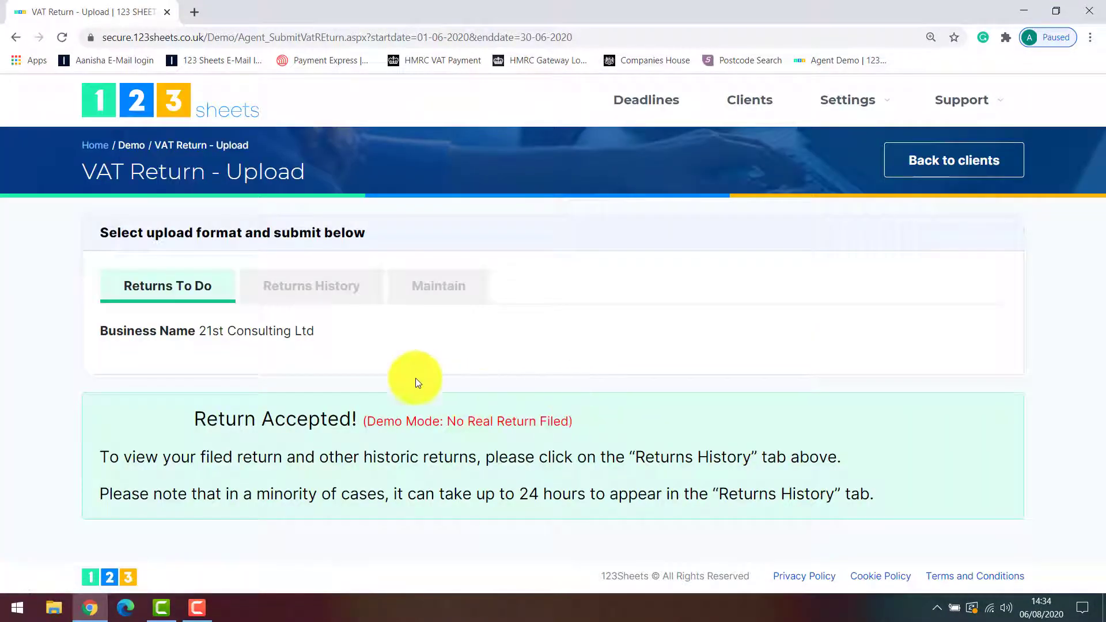
Open 21st Consulting Ltd's Returns History tab showing filed returns and VAT liabilities.
{"action": "left_click", "coordinate": [319, 292]}
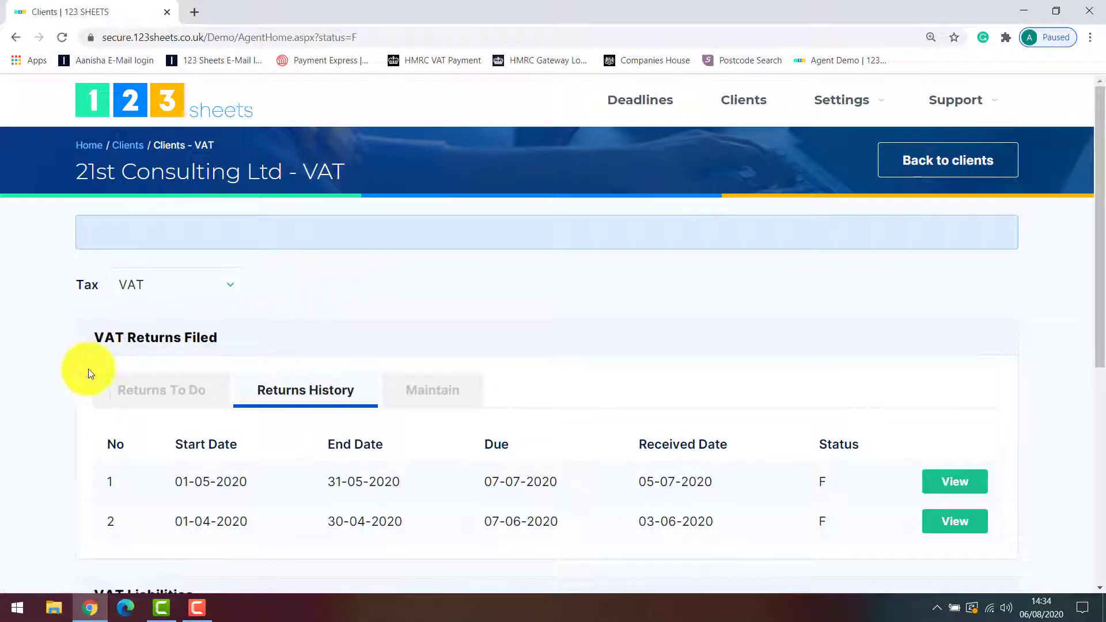
{"action": "scroll", "coordinate": [44, 376], "scroll_direction": "down", "scroll_amount": 1}
{"action": "scroll", "coordinate": [45, 376], "scroll_direction": "down", "scroll_amount": 2}
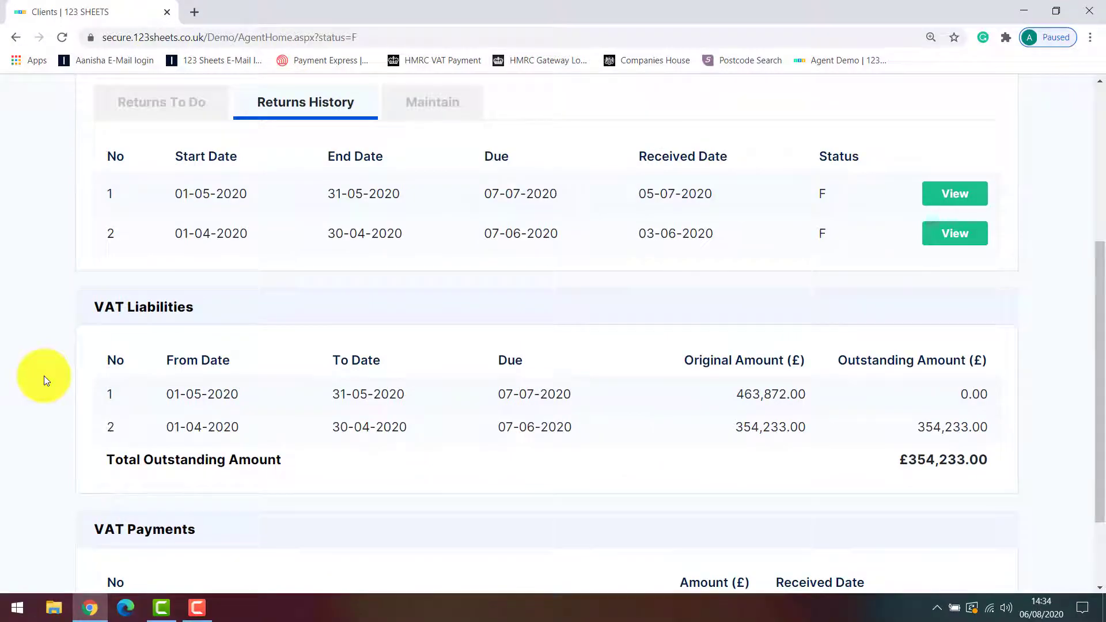